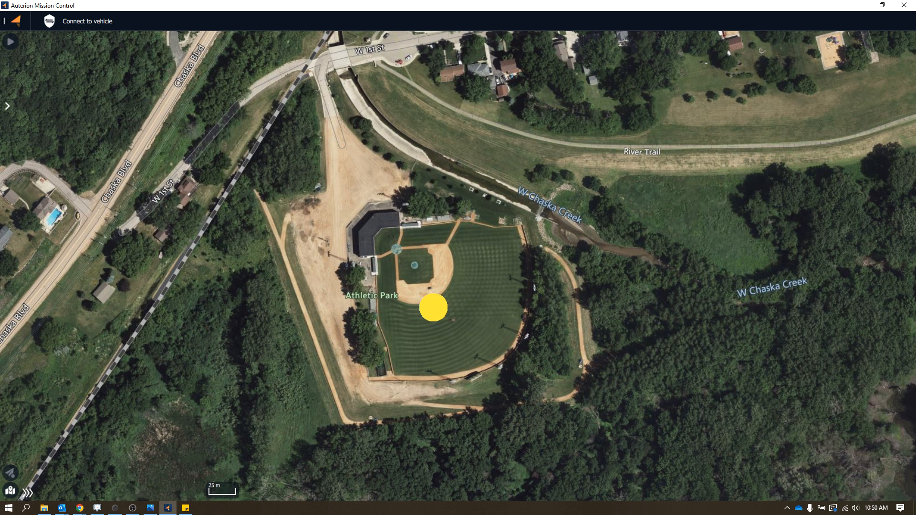
# Open the mission planning view for the Athletic Park area
pyautogui.moveTo(374, 315); pyautogui.dragTo(399, 303)
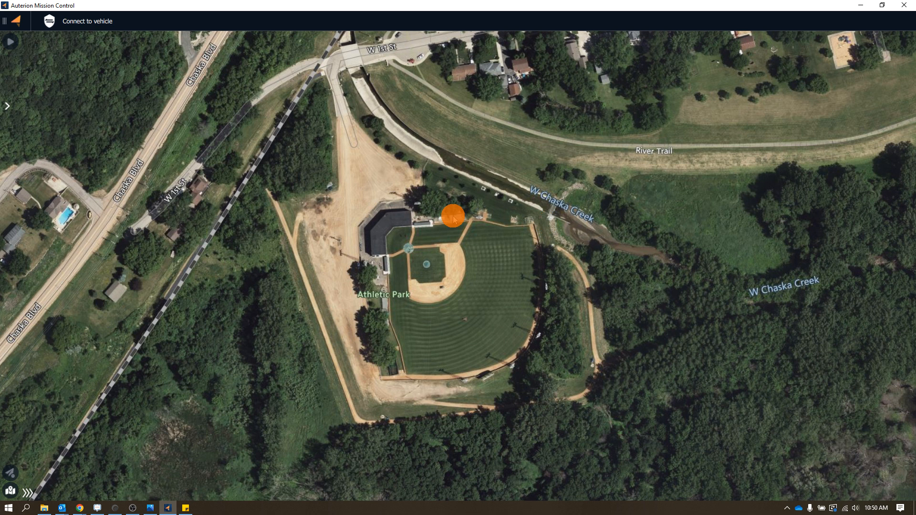
pyautogui.click(426, 227)
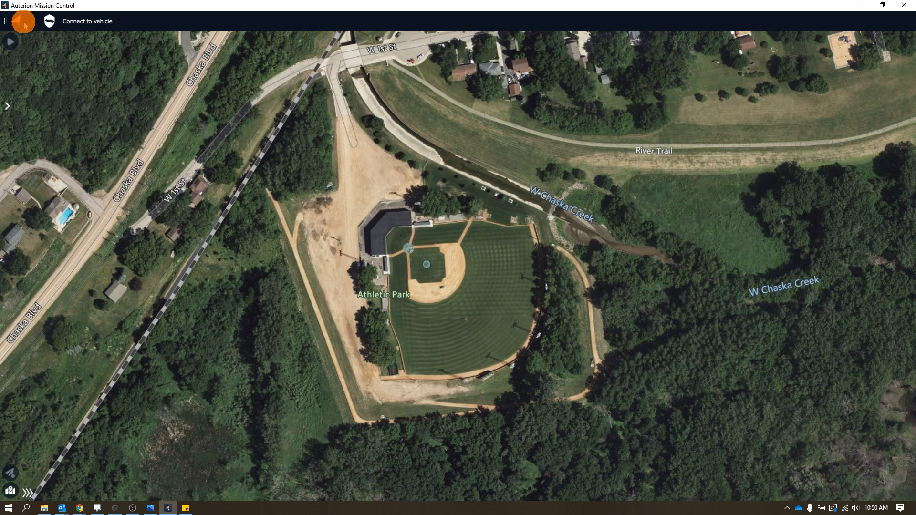
pyautogui.click(16, 21)
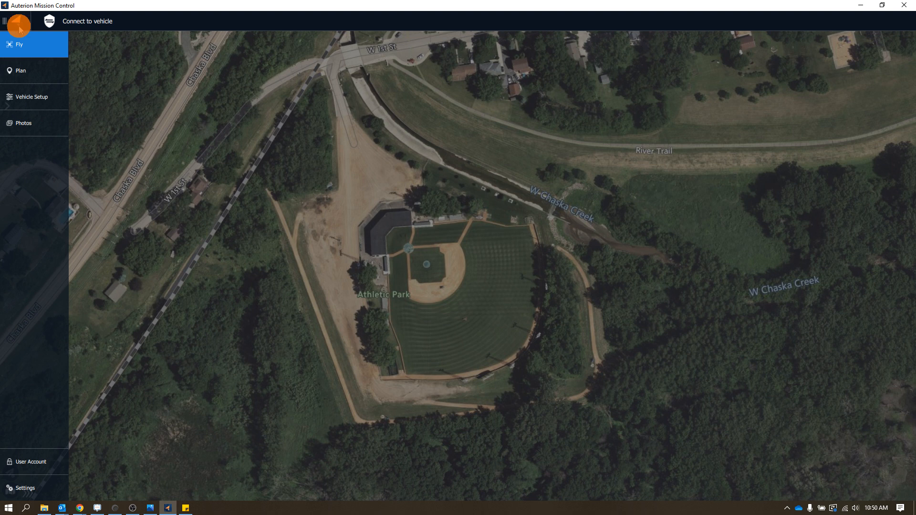
pyautogui.click(29, 73)
# Add a Survey complex pattern over the Athletic Park ballpark
pyautogui.moveTo(492, 252); pyautogui.dragTo(496, 262)
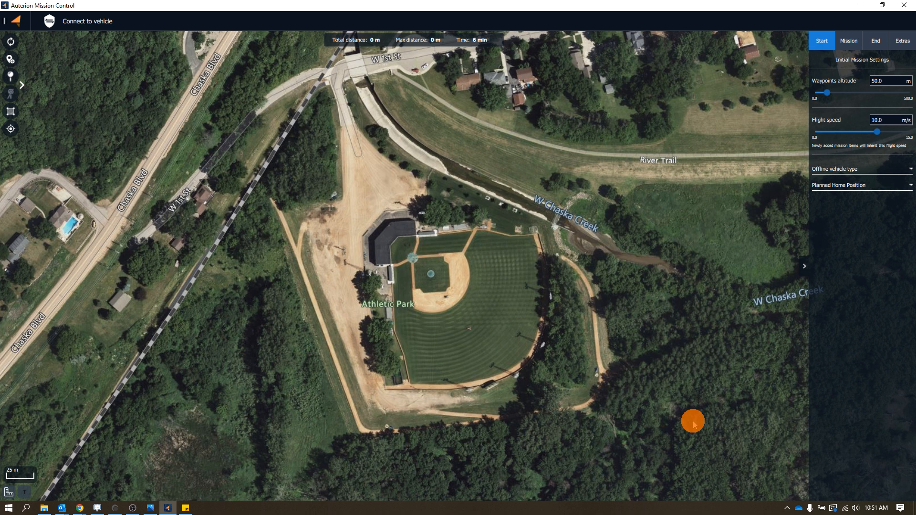
pyautogui.moveTo(606, 345); pyautogui.dragTo(586, 335)
pyautogui.moveTo(372, 220); pyautogui.dragTo(362, 281)
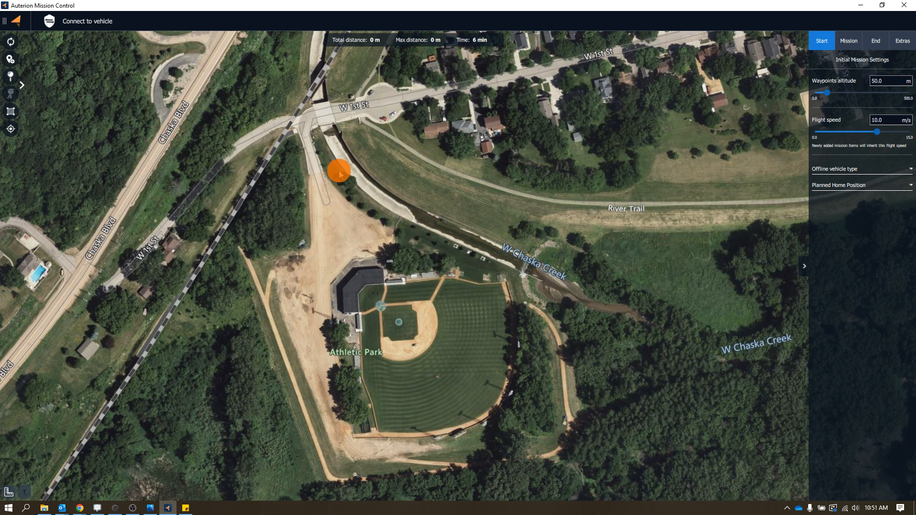
pyautogui.moveTo(473, 364); pyautogui.dragTo(480, 342)
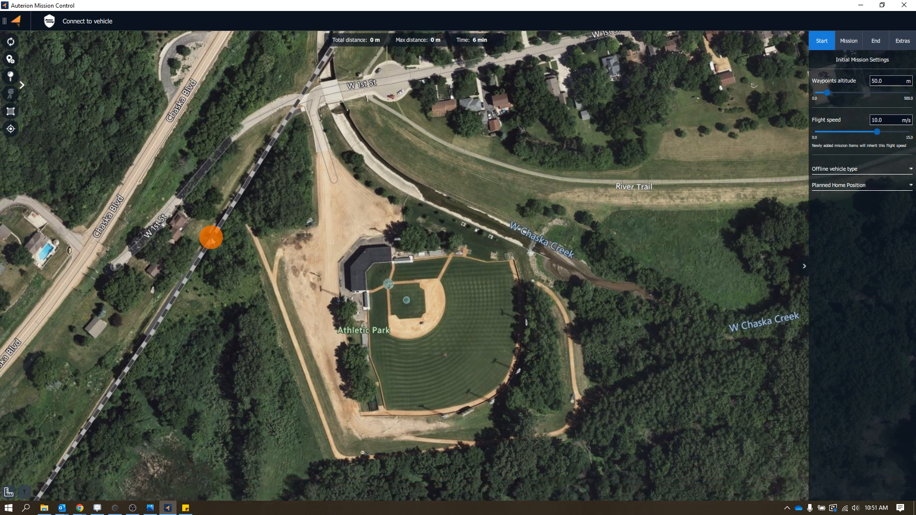
pyautogui.click(14, 115)
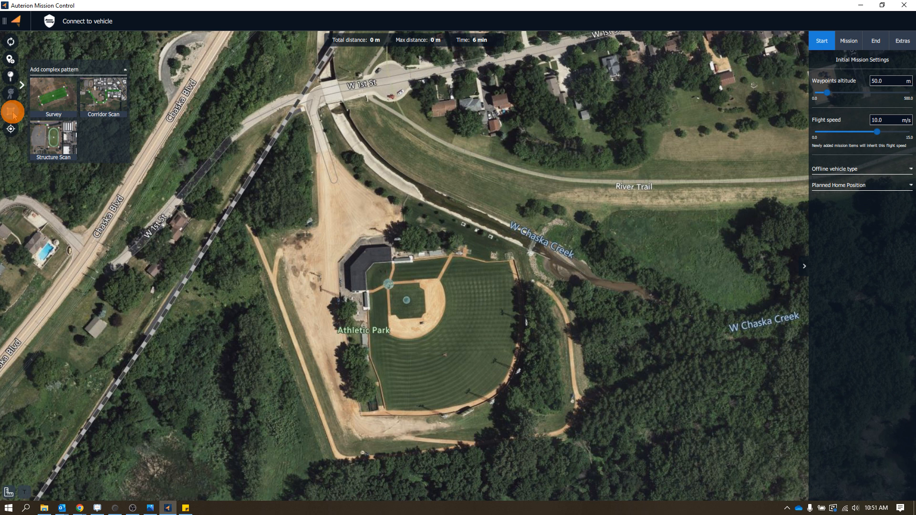
pyautogui.click(64, 97)
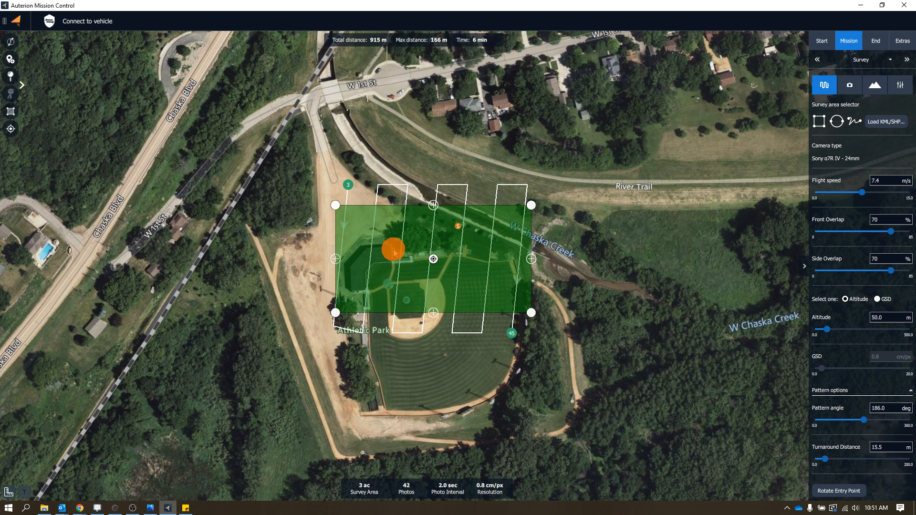
# Stretch the four corners of the survey area outward to cover the whole ballpark and its surroundings
pyautogui.moveTo(332, 209); pyautogui.dragTo(290, 103)
pyautogui.moveTo(337, 313); pyautogui.dragTo(317, 474)
pyautogui.moveTo(531, 311); pyautogui.dragTo(607, 462)
pyautogui.moveTo(531, 206); pyautogui.dragTo(618, 261)
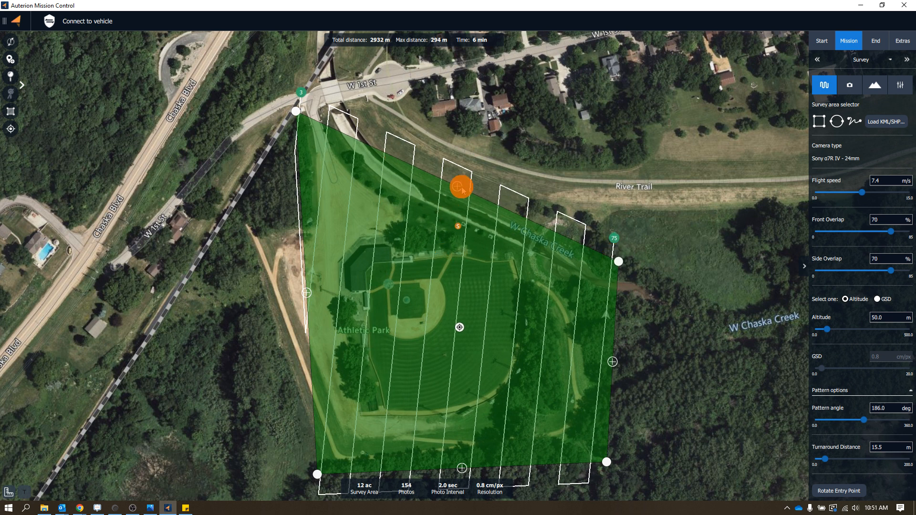
# Add vertices on the survey area's creek-side and western edges, shaping the boundary along the river trail and out to the railway
pyautogui.moveTo(457, 186); pyautogui.dragTo(339, 90)
pyautogui.moveTo(483, 180); pyautogui.dragTo(408, 158)
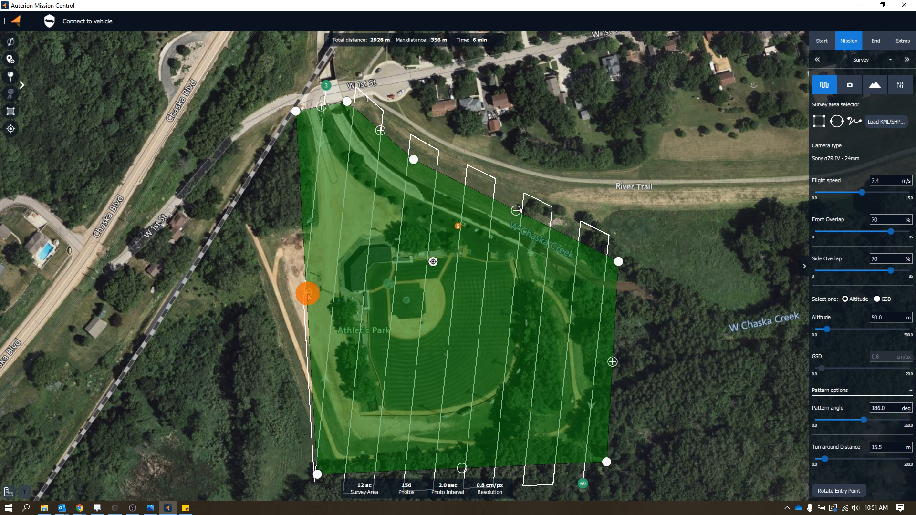
pyautogui.click(306, 292)
pyautogui.moveTo(314, 293); pyautogui.dragTo(251, 288)
pyautogui.click(273, 200)
pyautogui.moveTo(273, 199); pyautogui.dragTo(230, 215)
# Set the survey camera to Manual (no camera specs) and return to the flight pattern settings
pyautogui.scroll(-3, 352, 231)
pyautogui.moveTo(651, 260); pyautogui.dragTo(681, 267)
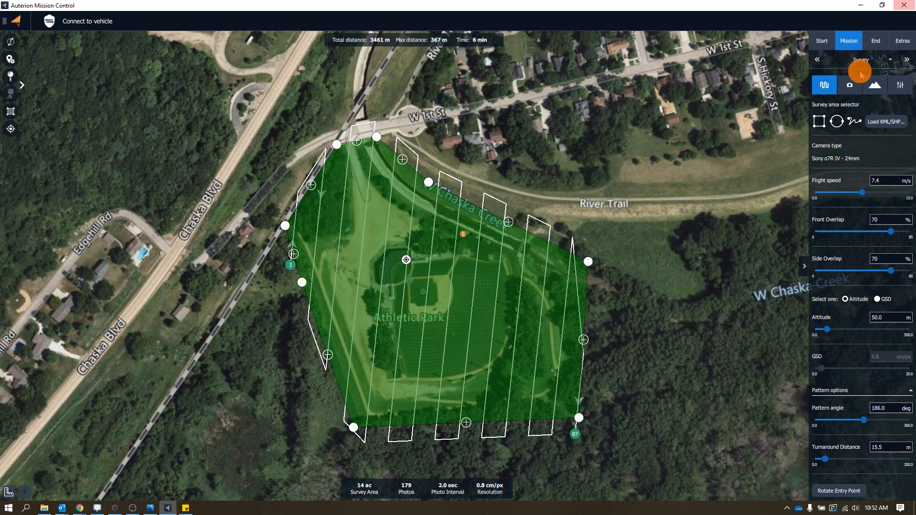
pyautogui.scroll(-2, 844, 466)
pyautogui.scroll(2, 844, 467)
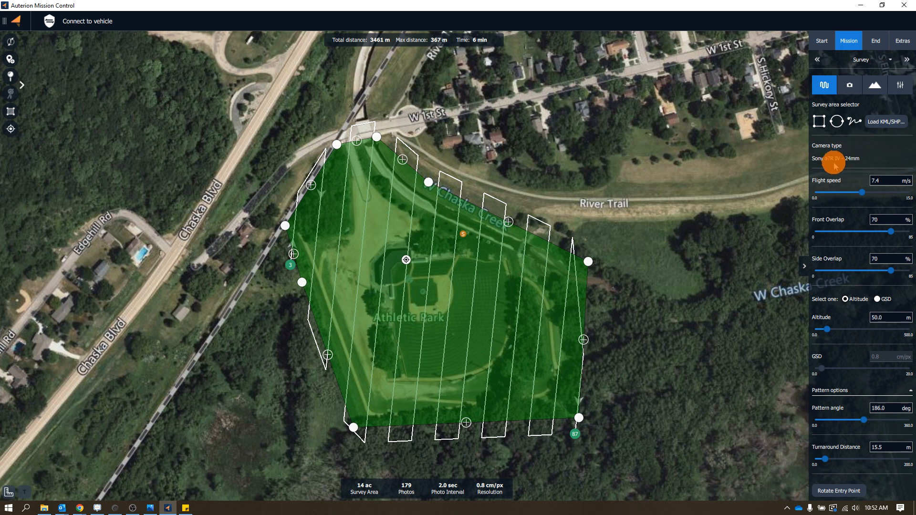
pyautogui.click(851, 86)
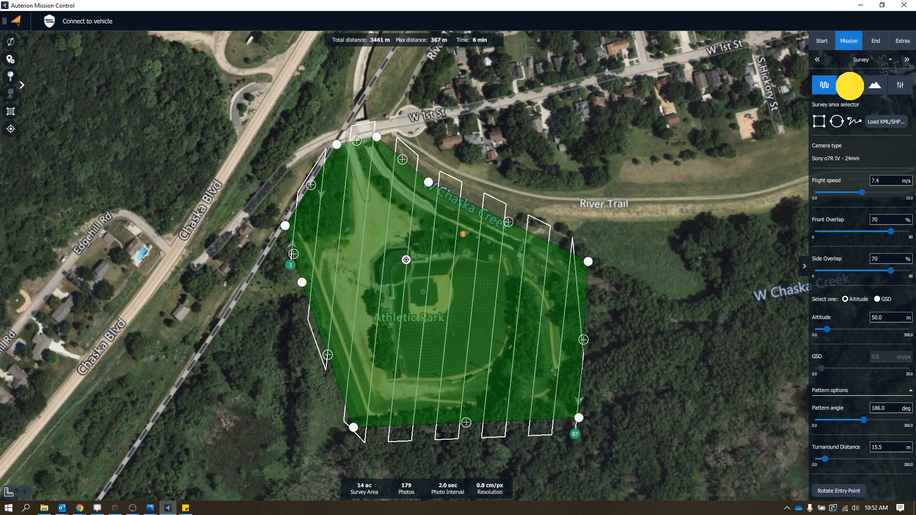
pyautogui.click(851, 107)
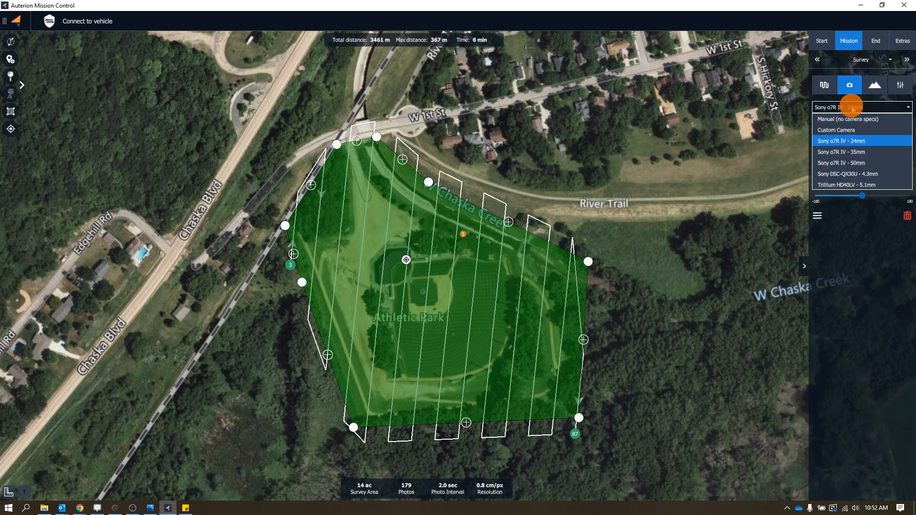
pyautogui.click(850, 120)
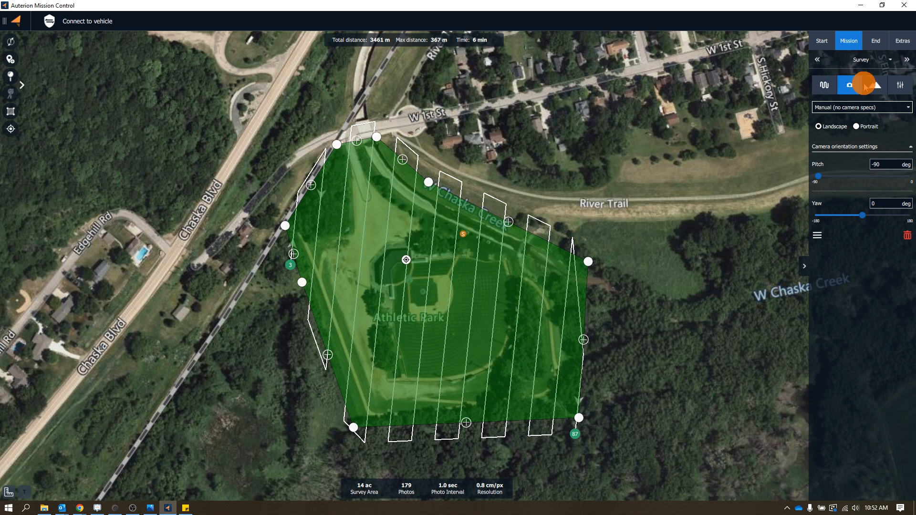
pyautogui.click(823, 85)
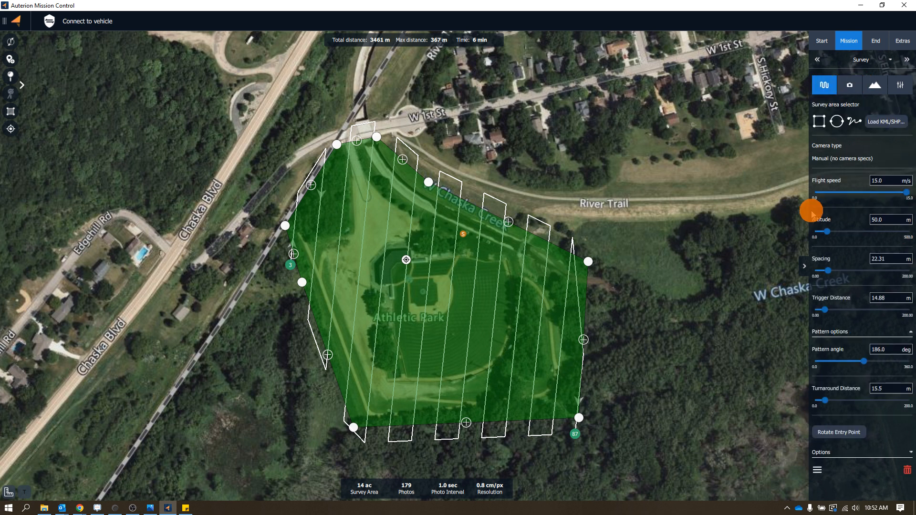
# Consult the YellowScan Mapper+ manual and reference card for recommended flight height, swath, strip overlap and point density by speed
pyautogui.moveTo(720, 401); pyautogui.dragTo(726, 374)
pyautogui.scroll(1, 639, 356)
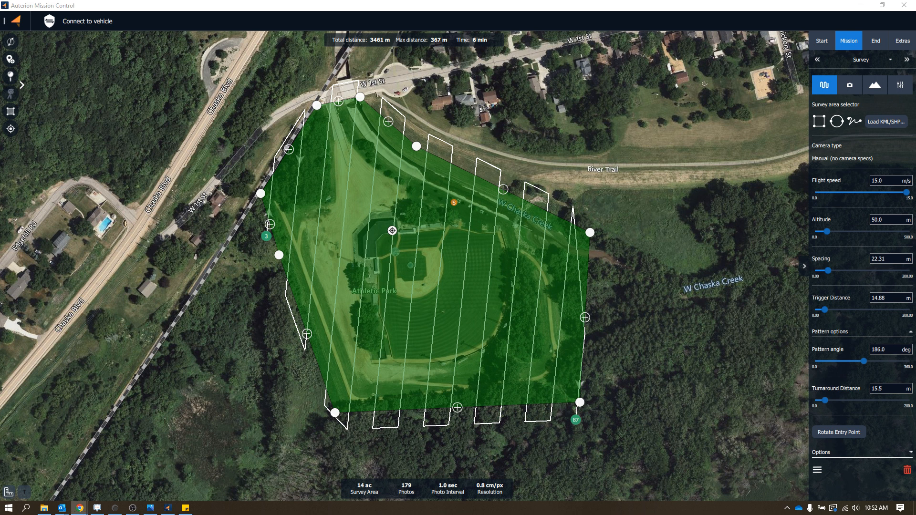
pyautogui.hotkey('alt', 'Tab')
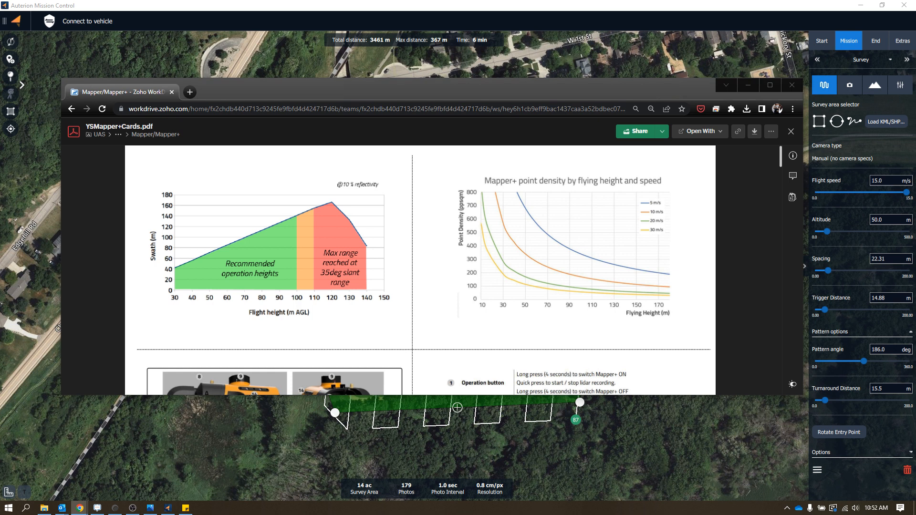
pyautogui.moveTo(615, 1); pyautogui.dragTo(604, 62)
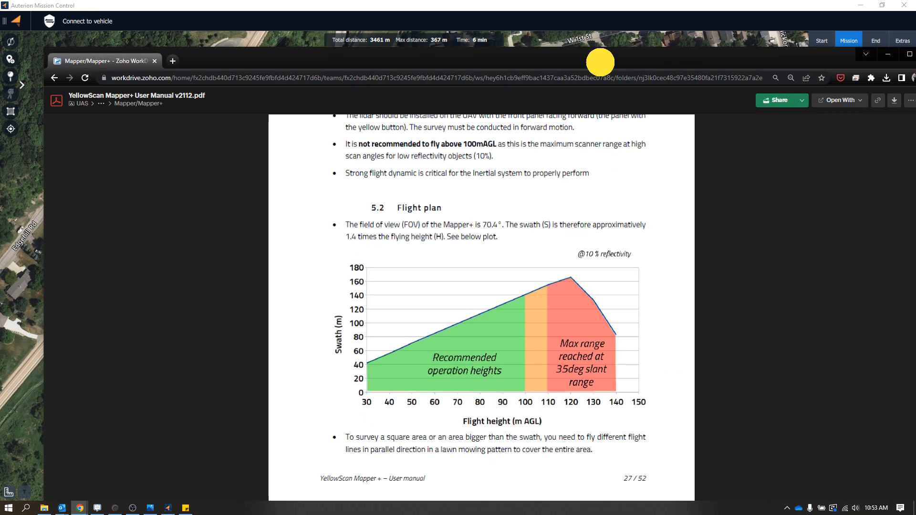
pyautogui.scroll(-5, 634, 324)
pyautogui.scroll(-5, 634, 325)
pyautogui.scroll(4, 626, 310)
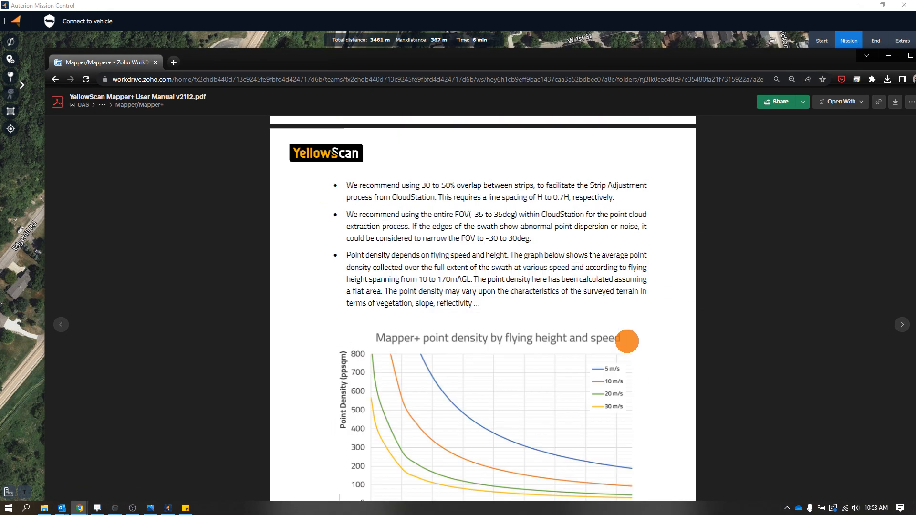
pyautogui.moveTo(386, 62); pyautogui.dragTo(915, 91)
pyautogui.click(411, 92)
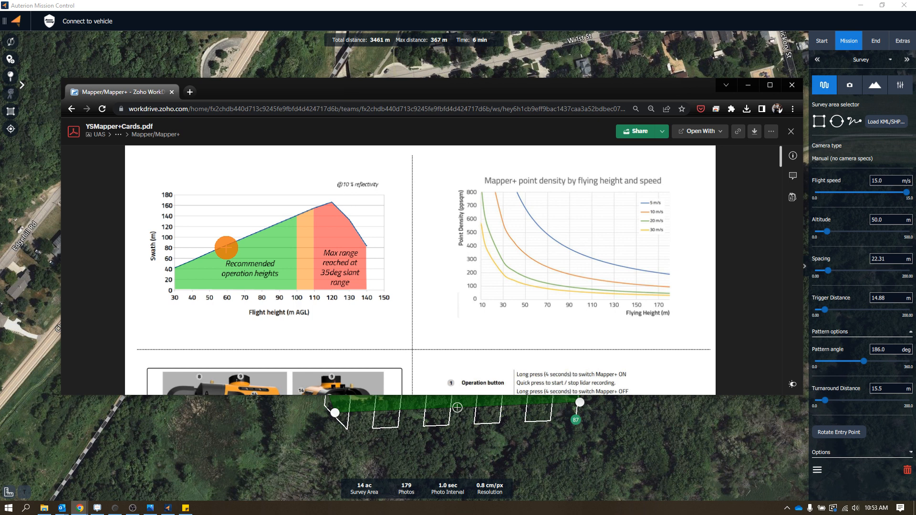
pyautogui.moveTo(397, 84); pyautogui.dragTo(915, 115)
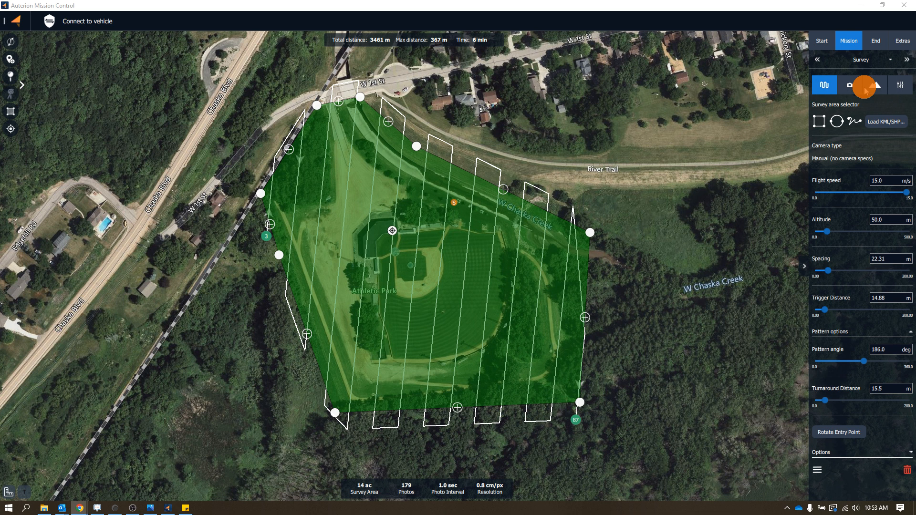
# Set the survey line spacing to 40 m and check the Mapper+ chart of point density by flying height and speed
pyautogui.click(893, 259)
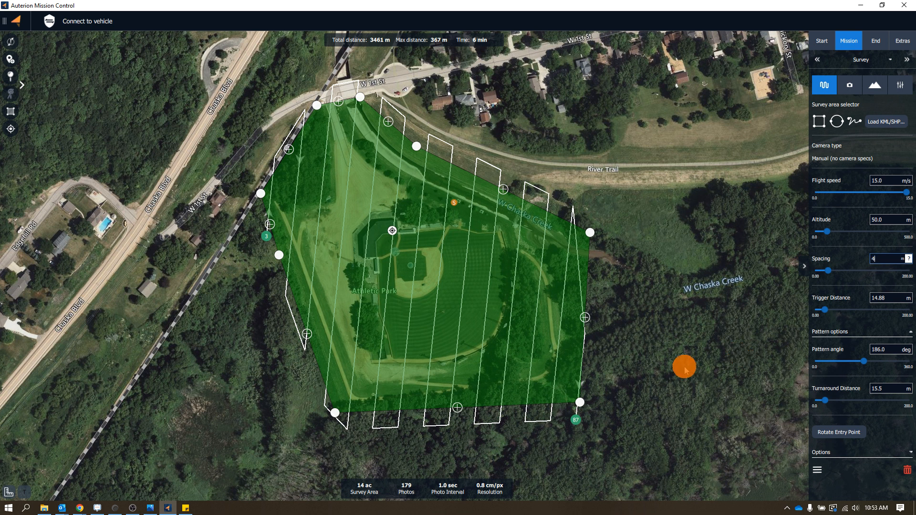
pyautogui.press('Return')
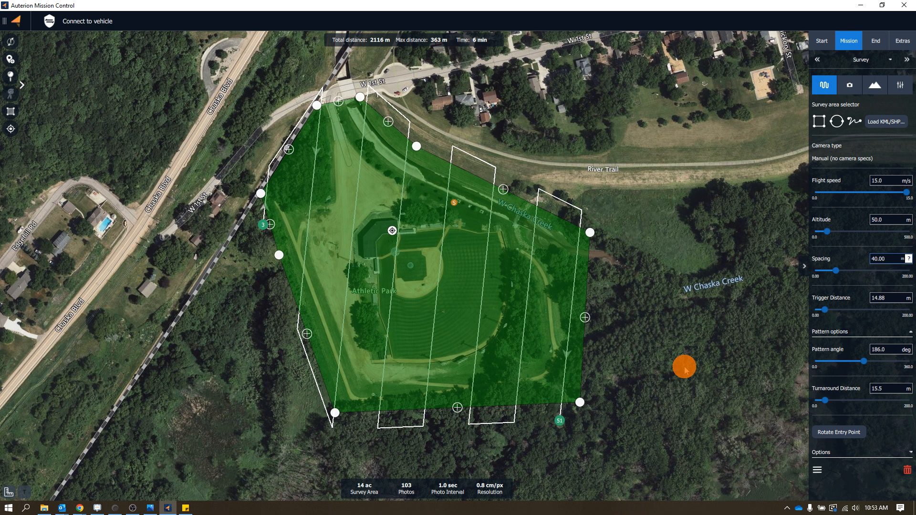
pyautogui.moveTo(915, 129); pyautogui.dragTo(462, 114)
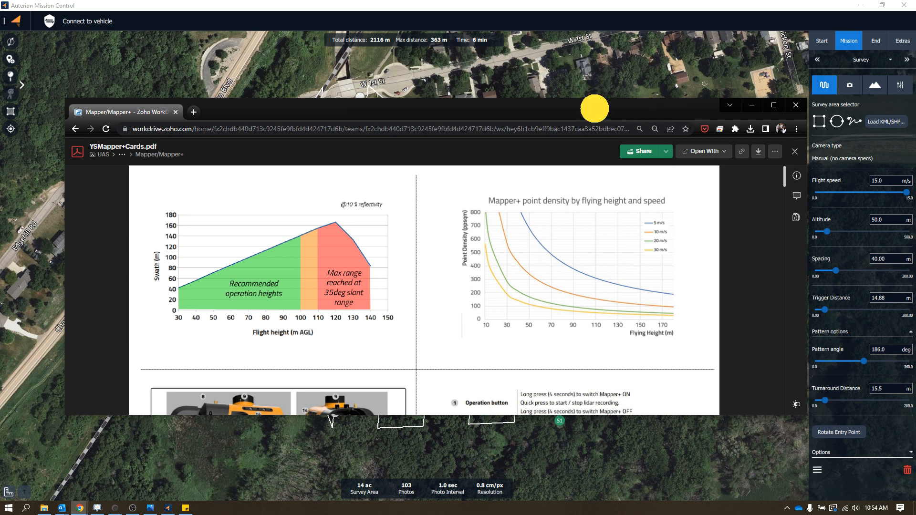
pyautogui.click(895, 242)
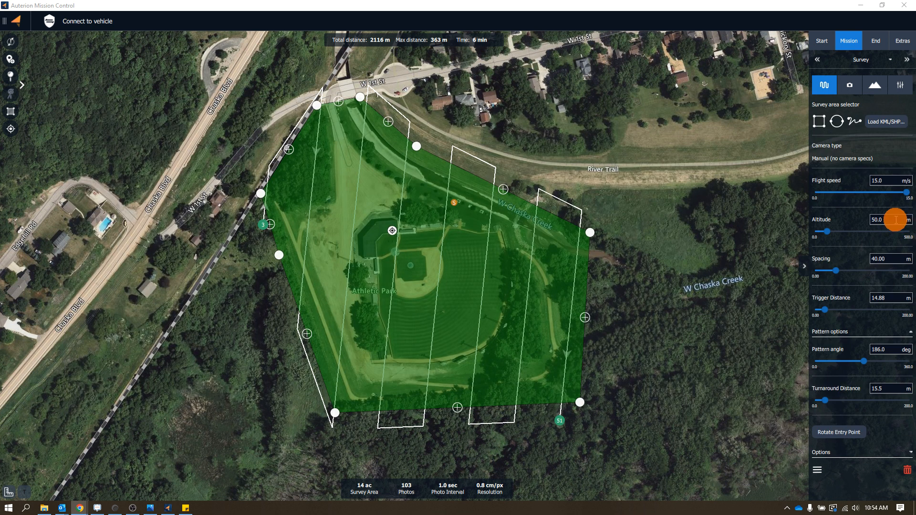
# Set the survey's flight speed to 5 m/s and its altitude to 60 m
pyautogui.click(894, 181)
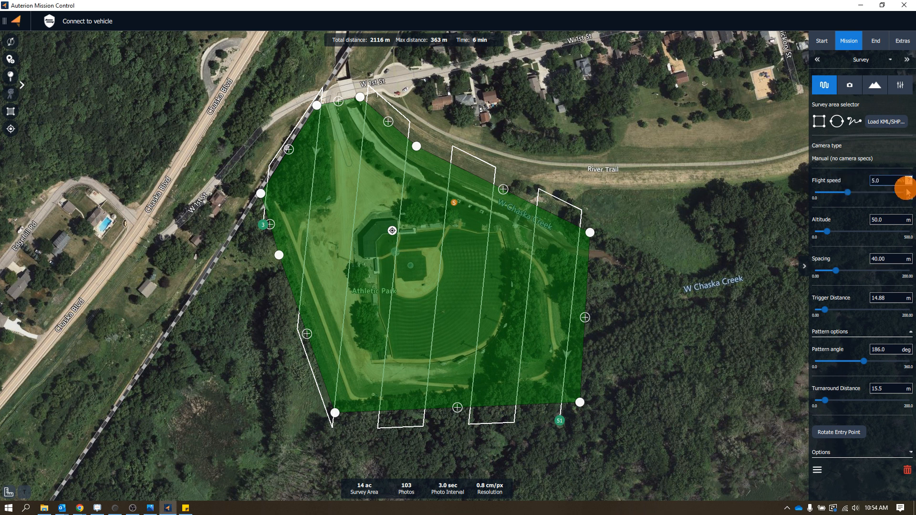
pyautogui.click(889, 218)
pyautogui.click(882, 217)
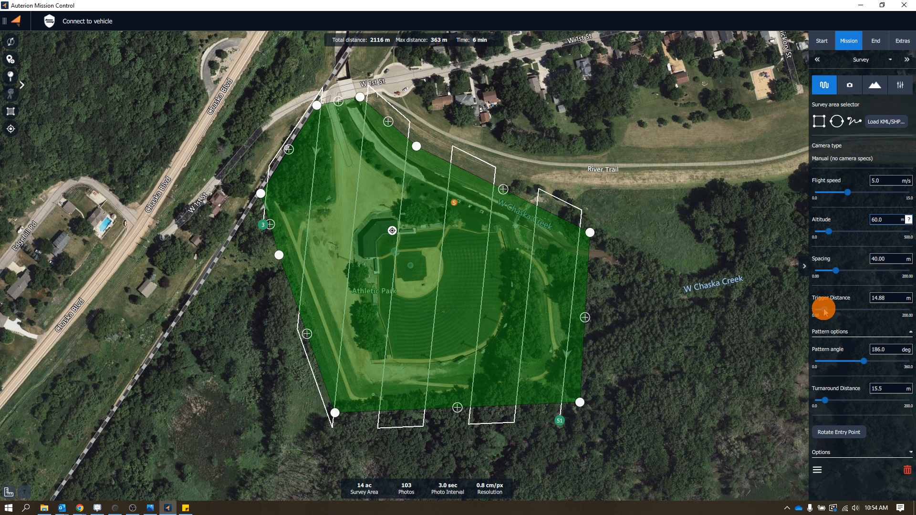
# Set the trigger distance to 0 m, the pattern angle to 183 degrees and the turnaround distance to 17 m
pyautogui.moveTo(825, 311); pyautogui.dragTo(803, 308)
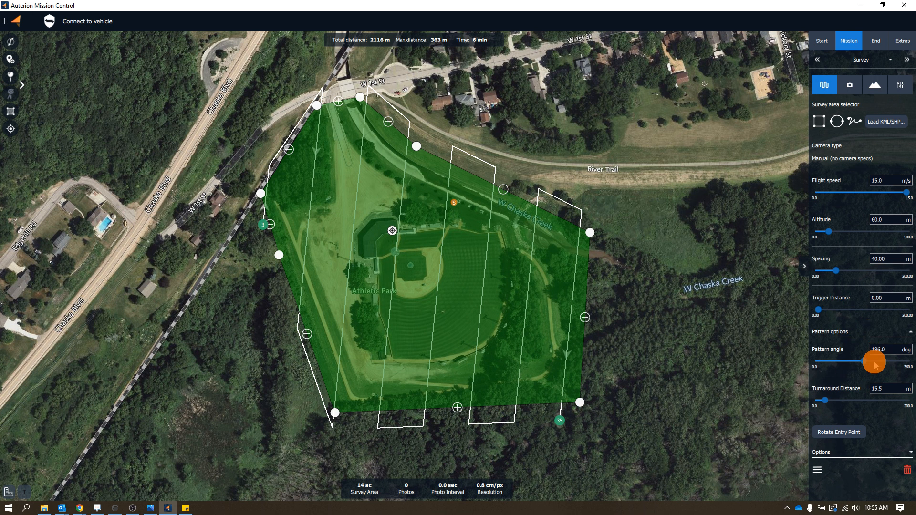
pyautogui.moveTo(865, 363)
pyautogui.mouseDown()
pyautogui.moveTo(840, 359)
pyautogui.moveTo(863, 362)
pyautogui.mouseUp()
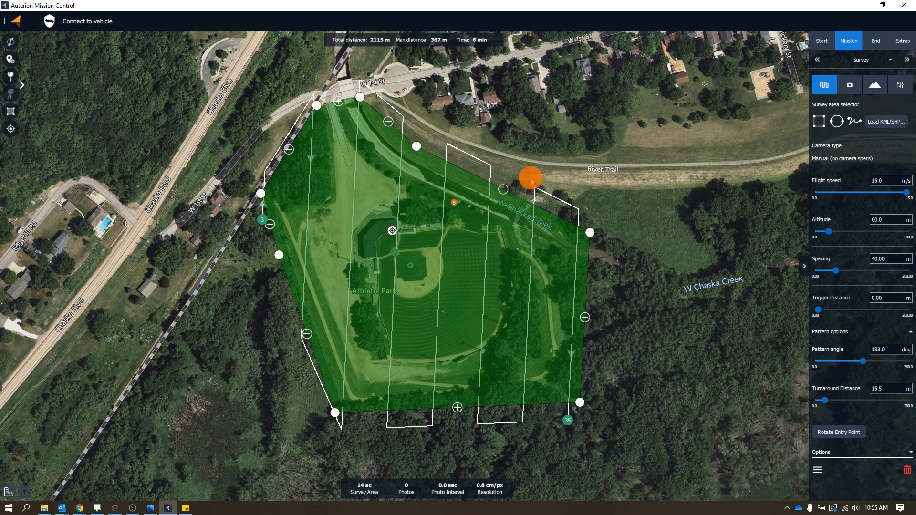
pyautogui.moveTo(826, 400)
pyautogui.mouseDown()
pyautogui.moveTo(860, 396)
pyautogui.moveTo(826, 400)
pyautogui.mouseUp()
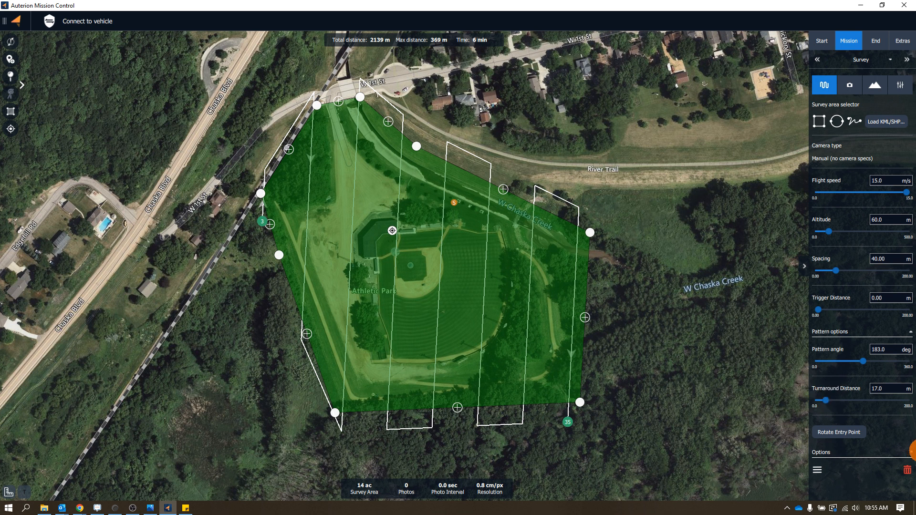
# Try the Refly at 90 deg offset option for the survey and switch it off again
pyautogui.click(909, 451)
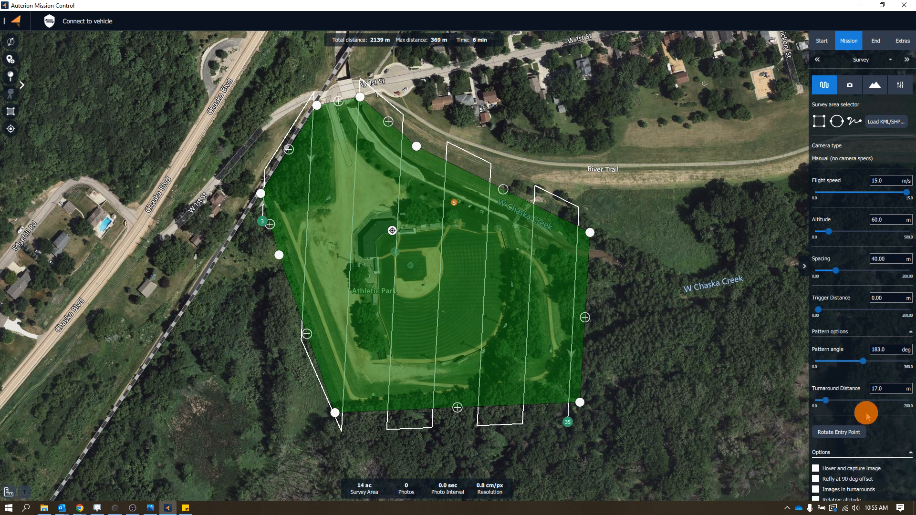
pyautogui.scroll(-1, 873, 388)
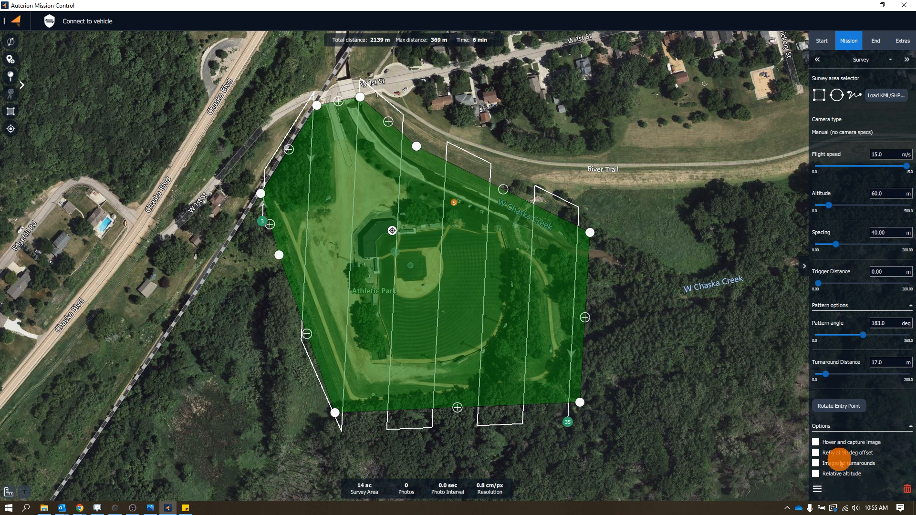
pyautogui.click(816, 453)
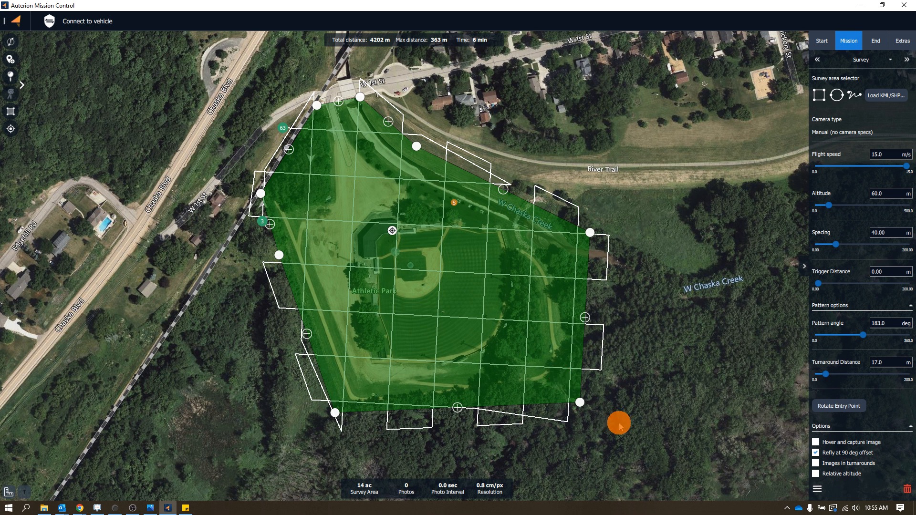
pyautogui.click(817, 453)
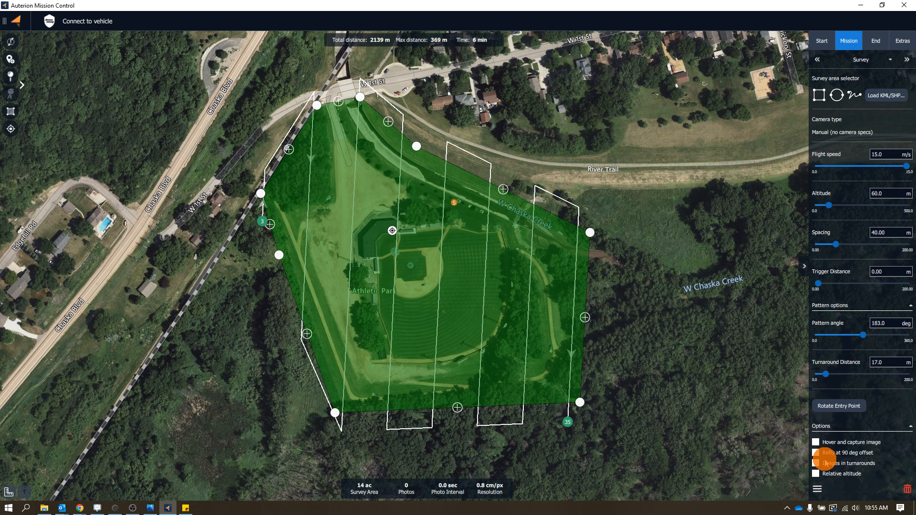
# Collapse the survey's extra options and turn on terrain following for the vehicle
pyautogui.click(910, 427)
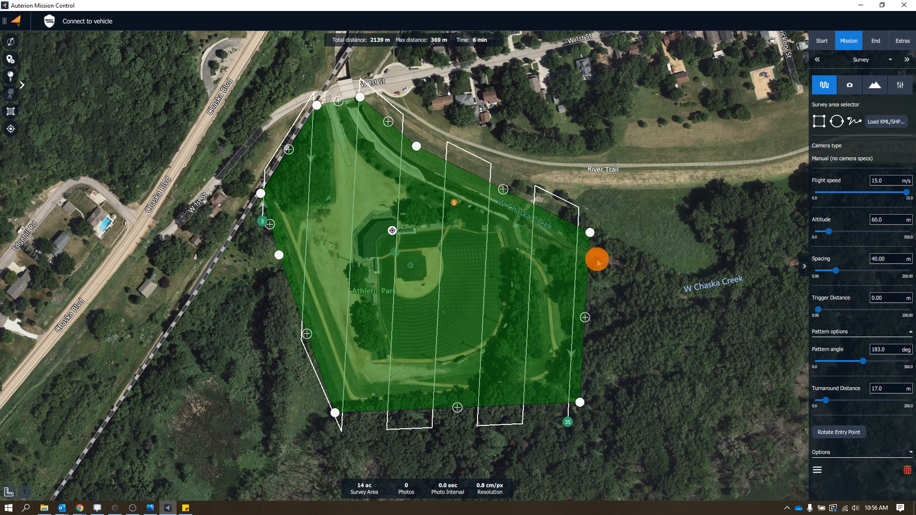
pyautogui.click(877, 87)
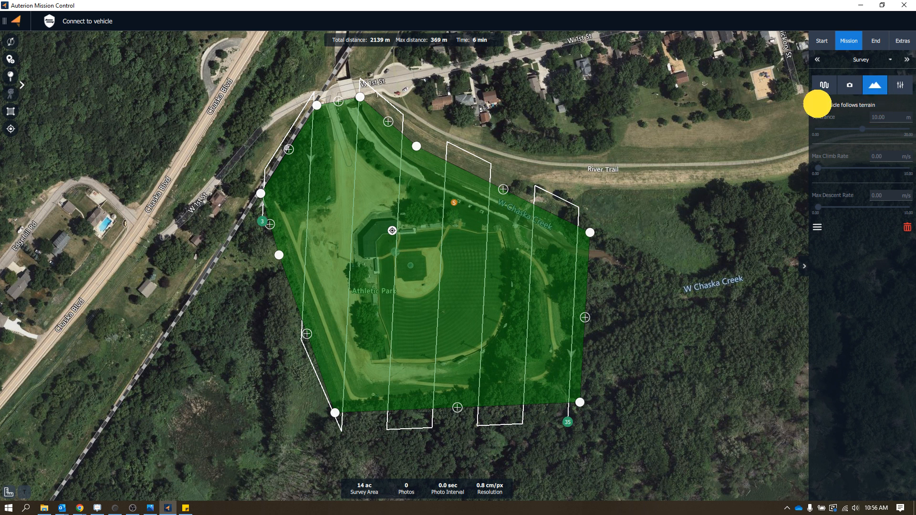
pyautogui.click(816, 104)
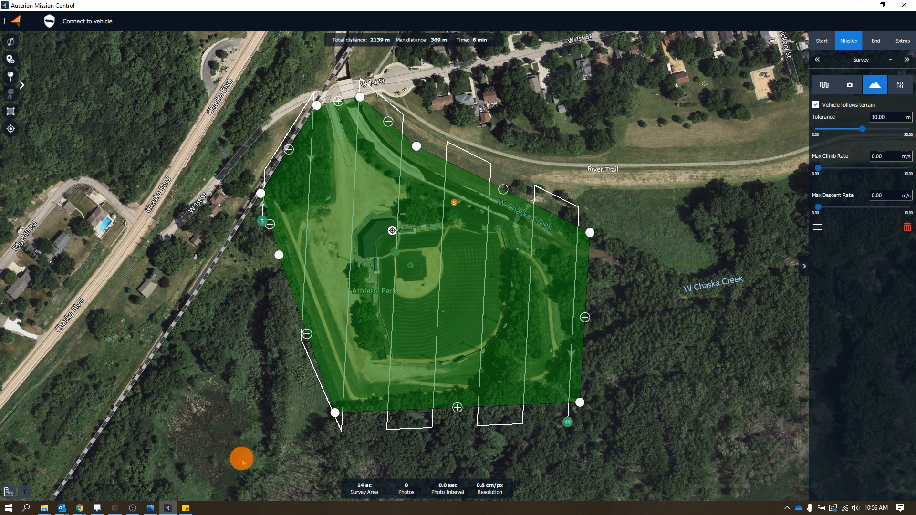
# Show the mission's elevation profile, view it in HGT, AGL and MSL height references, and return to the survey's flight settings
pyautogui.click(24, 492)
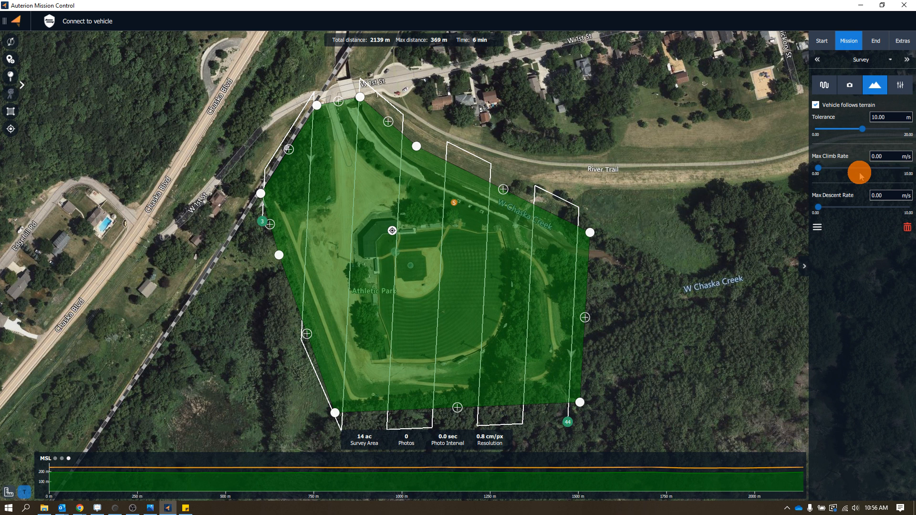
pyautogui.click(25, 491)
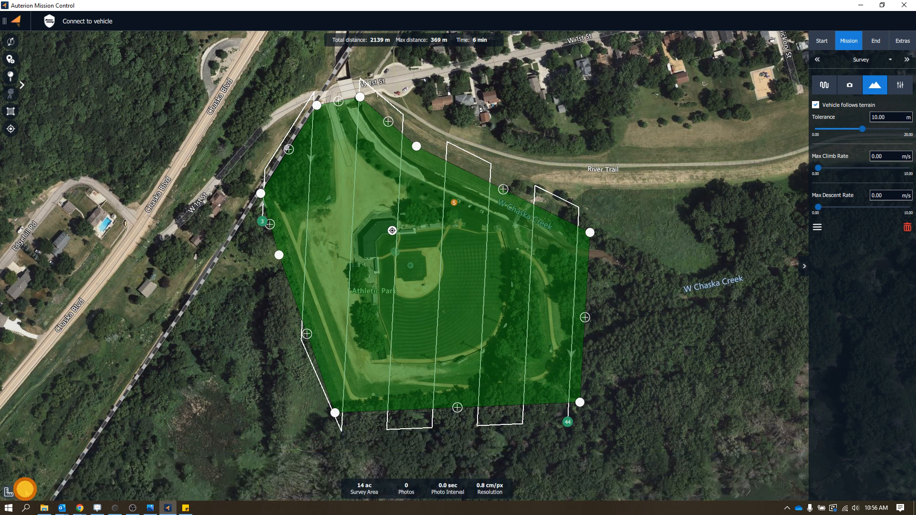
pyautogui.click(27, 494)
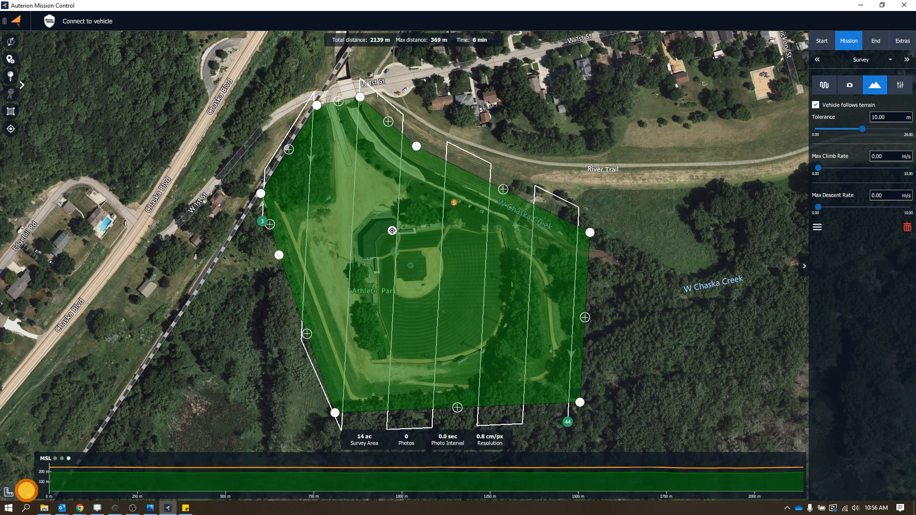
pyautogui.click(61, 459)
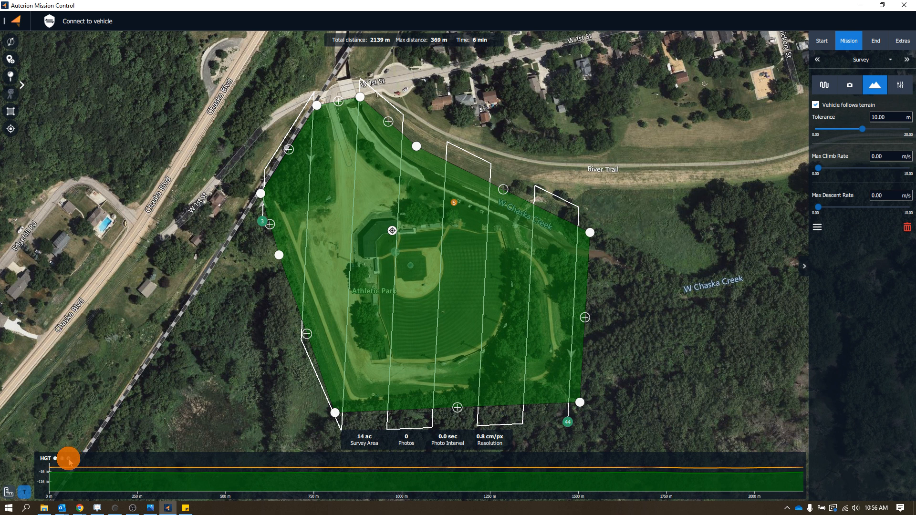
pyautogui.click(68, 459)
pyautogui.moveTo(489, 309); pyautogui.dragTo(710, 221)
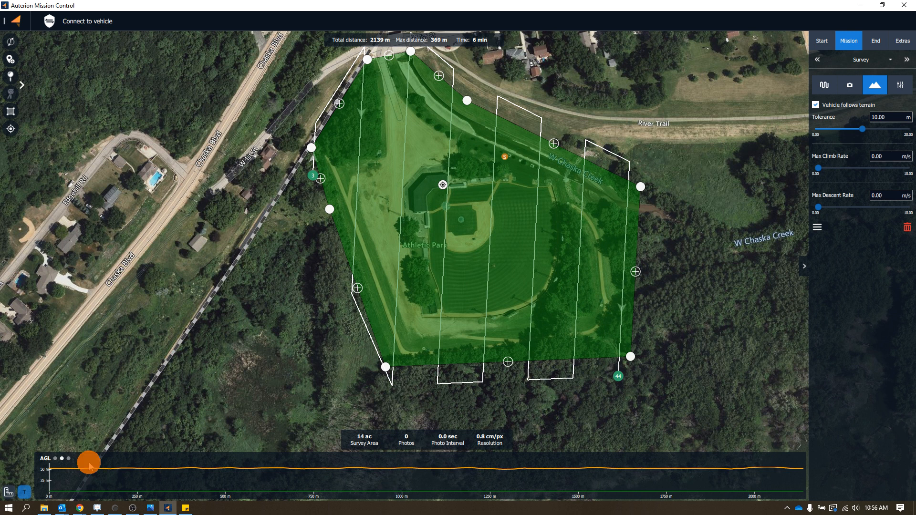
pyautogui.click(69, 459)
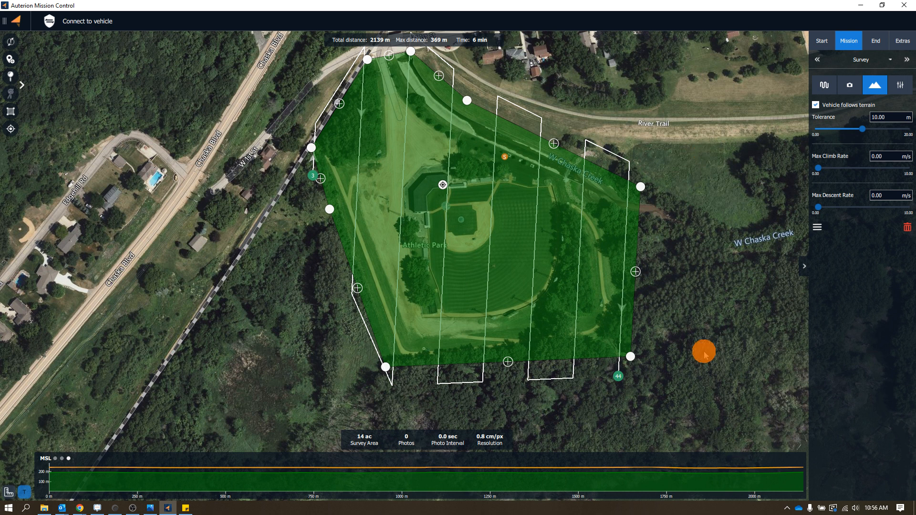
pyautogui.click(829, 85)
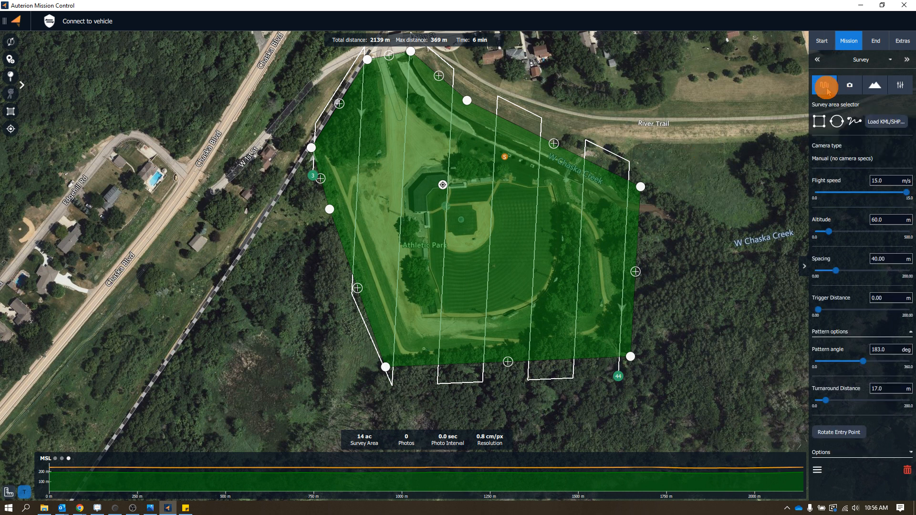
pyautogui.moveTo(719, 265); pyautogui.dragTo(704, 265)
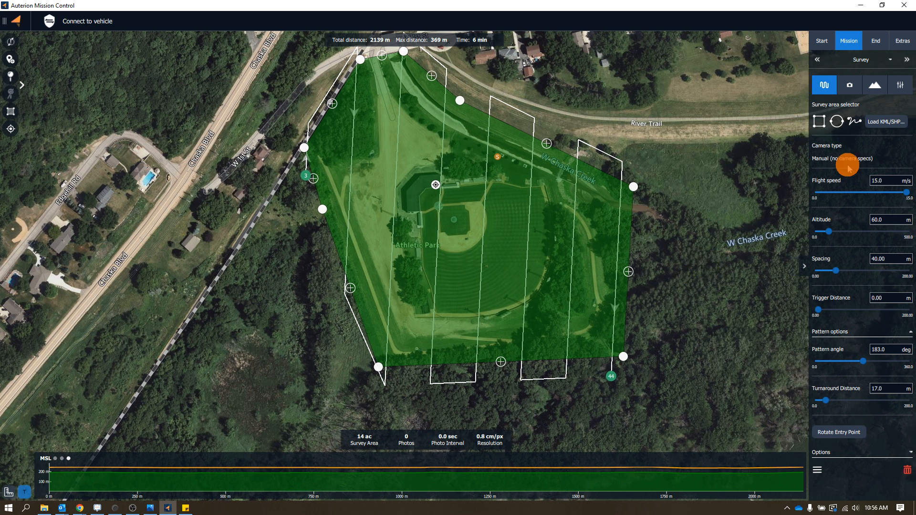
pyautogui.moveTo(149, 251); pyautogui.dragTo(201, 257)
pyautogui.click(21, 85)
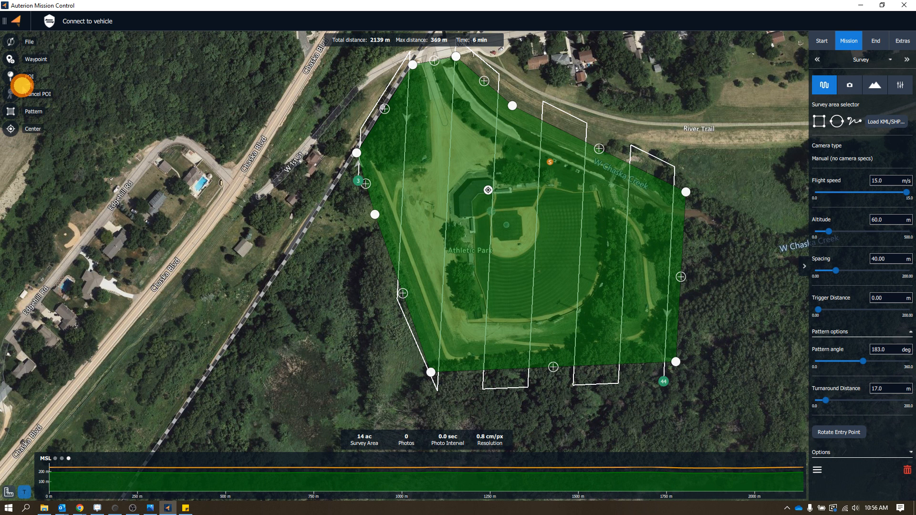
pyautogui.click(55, 87)
pyautogui.moveTo(671, 339); pyautogui.dragTo(628, 348)
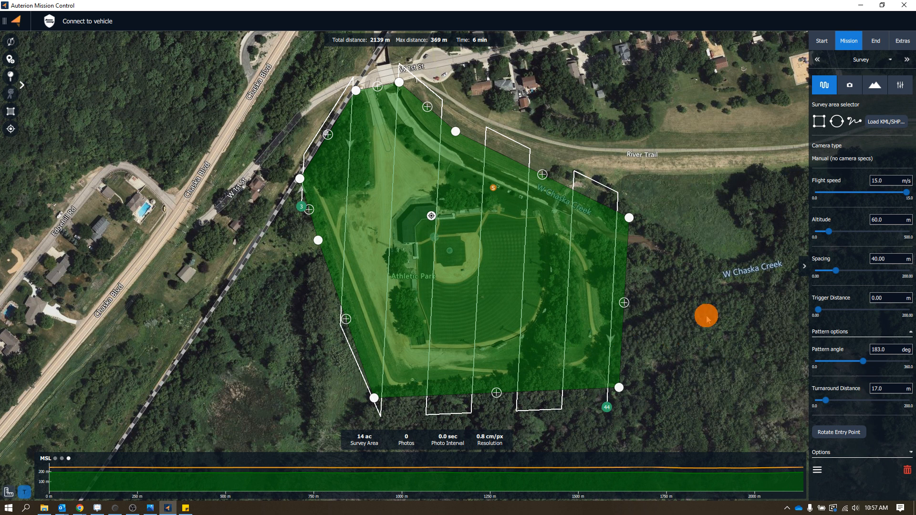
pyautogui.moveTo(695, 308); pyautogui.dragTo(661, 310)
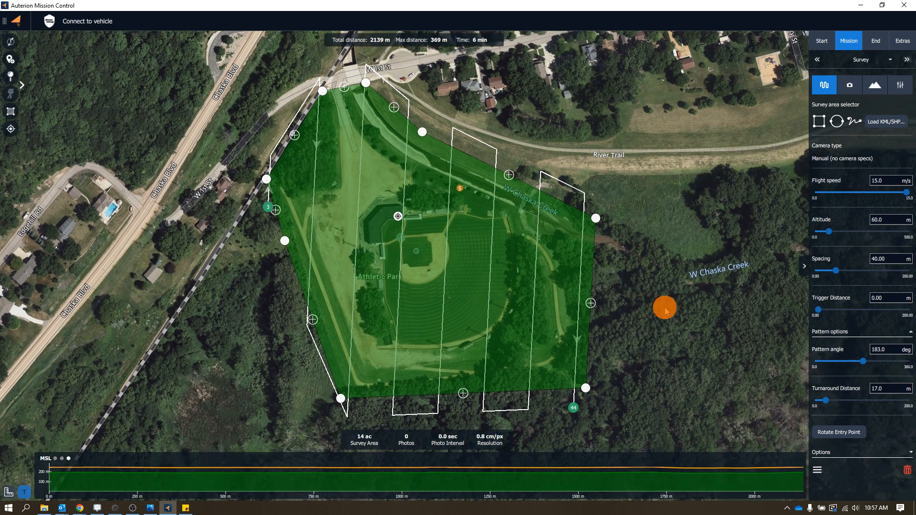